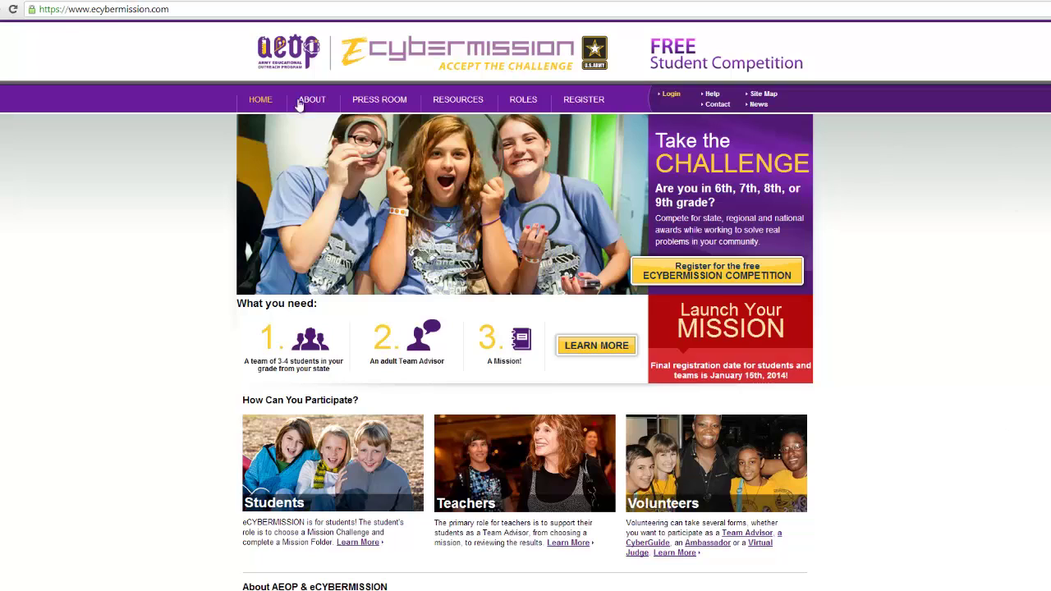
Navigate from the eCYBERMISSION home page to the Student Login page via the Login menu
click(88, 10)
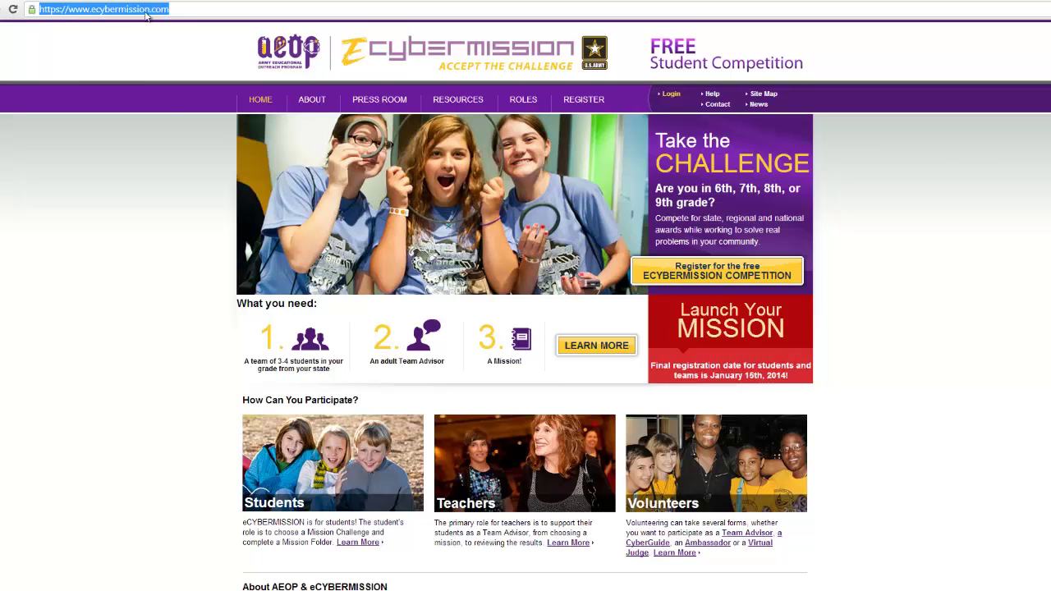
click(182, 11)
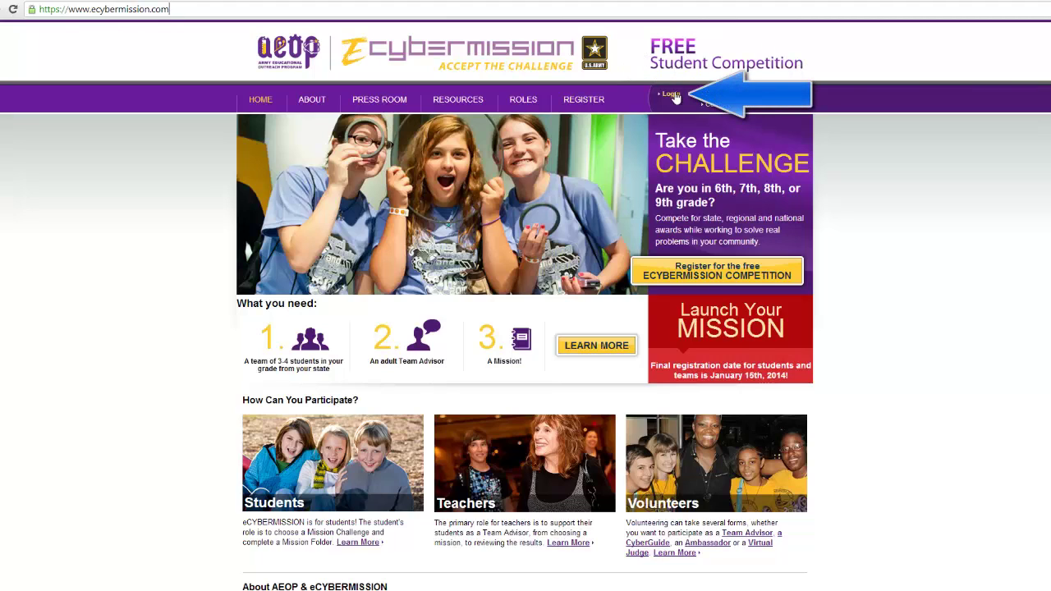
mouse_move(675, 97)
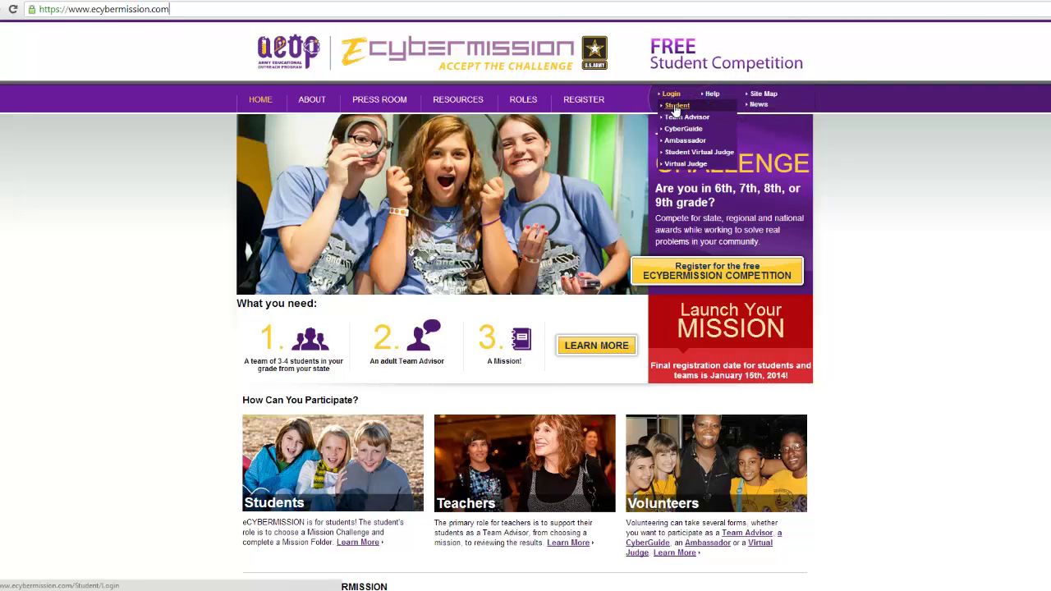
click(676, 107)
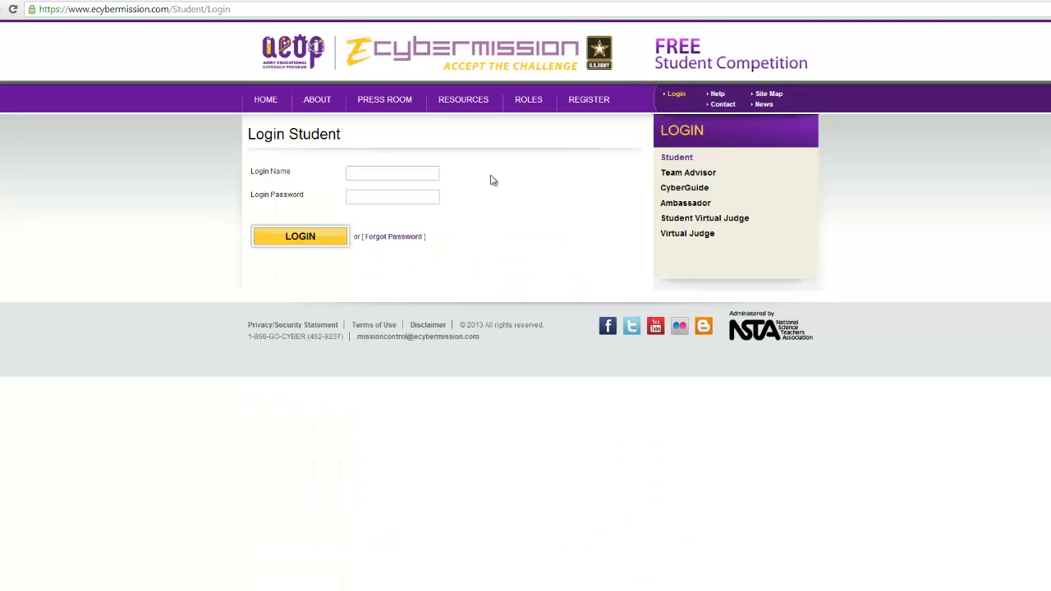
Log in with the student's login name and password to reach Student Home
click(370, 175)
text(willdgfms)
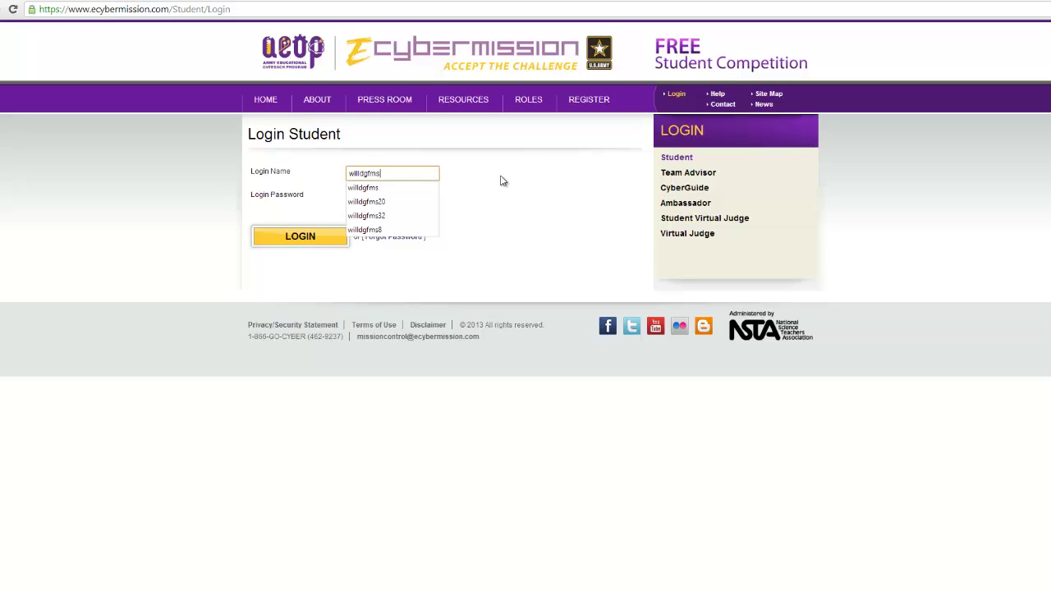
text(8)
key(Tab)
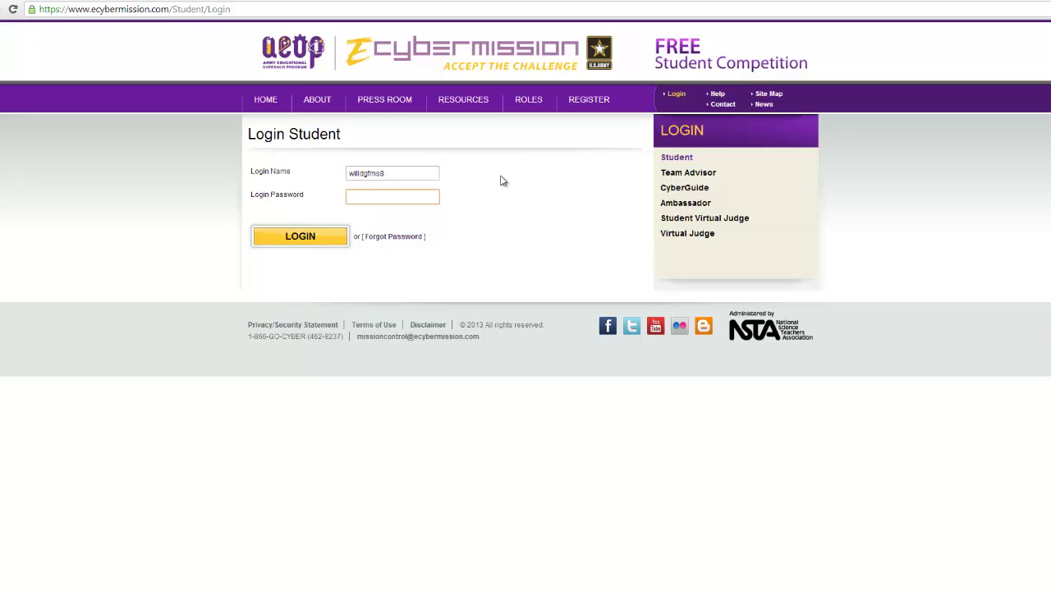
text(••••••••)
key(Return)
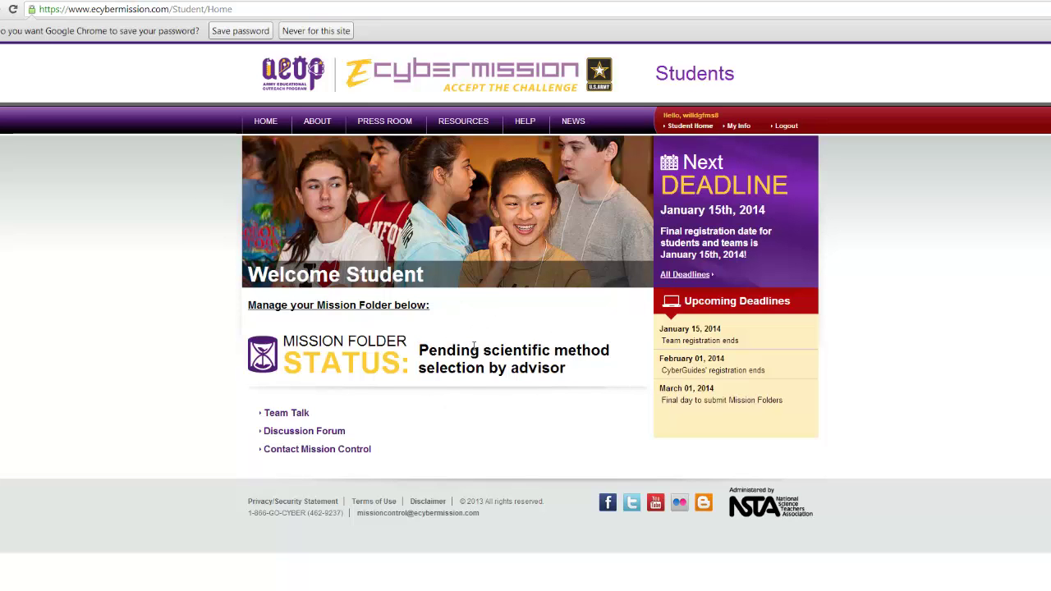
Sign out, log back in with the saved student login name, and open the Bow Ties mission folder
click(786, 128)
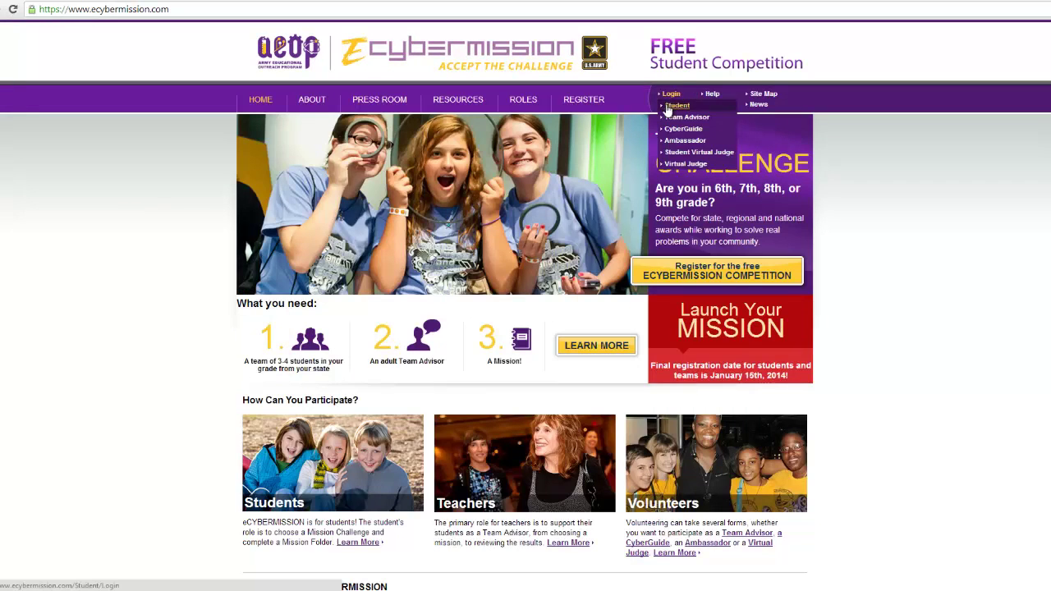
click(668, 109)
click(389, 173)
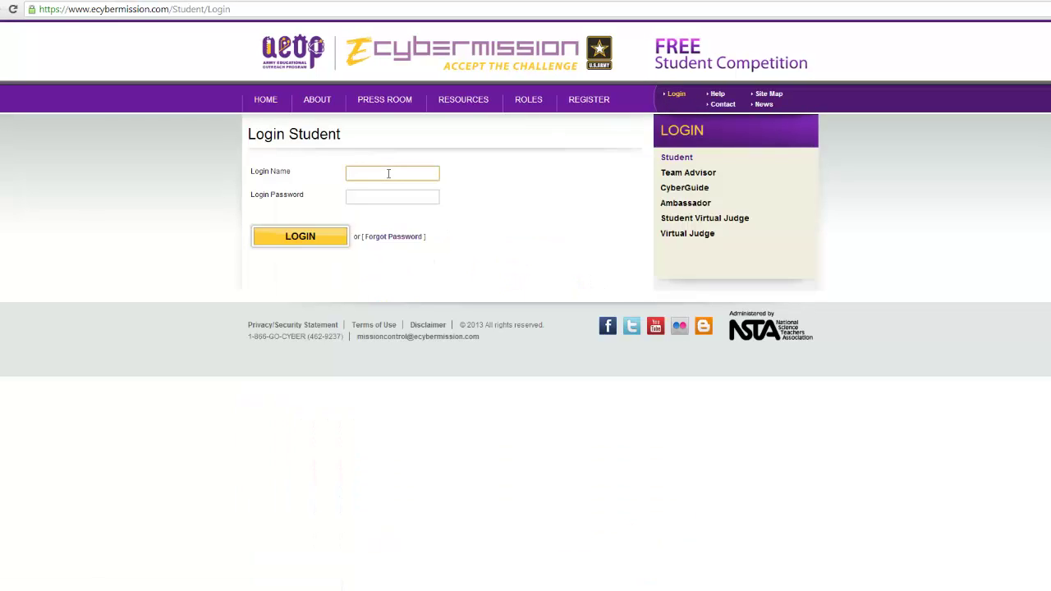
text(will)
key(Down)
key(Down)
key(Tab)
text(••••••••)
key(Return)
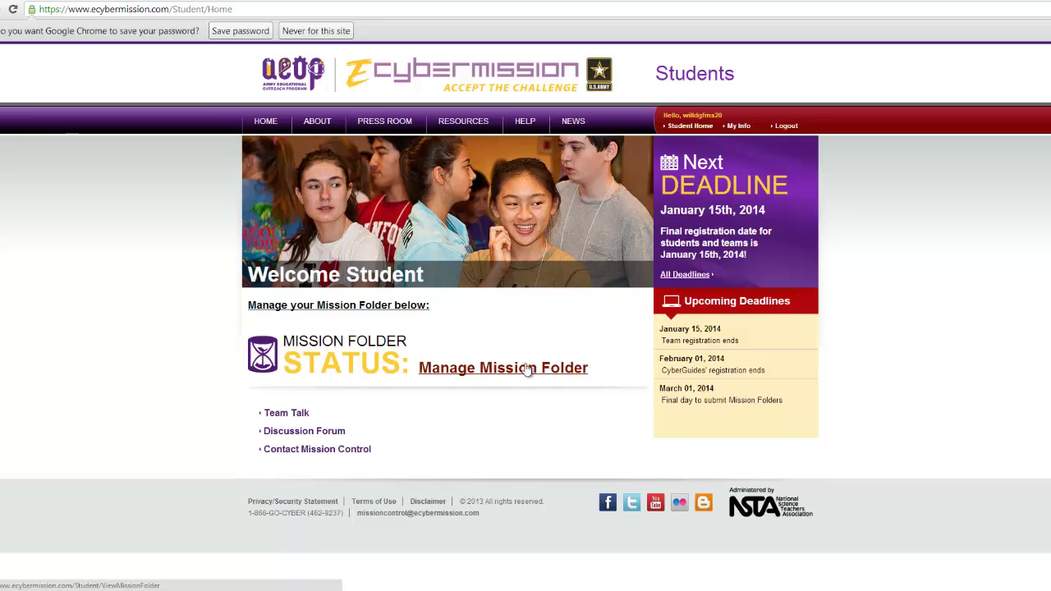
click(482, 370)
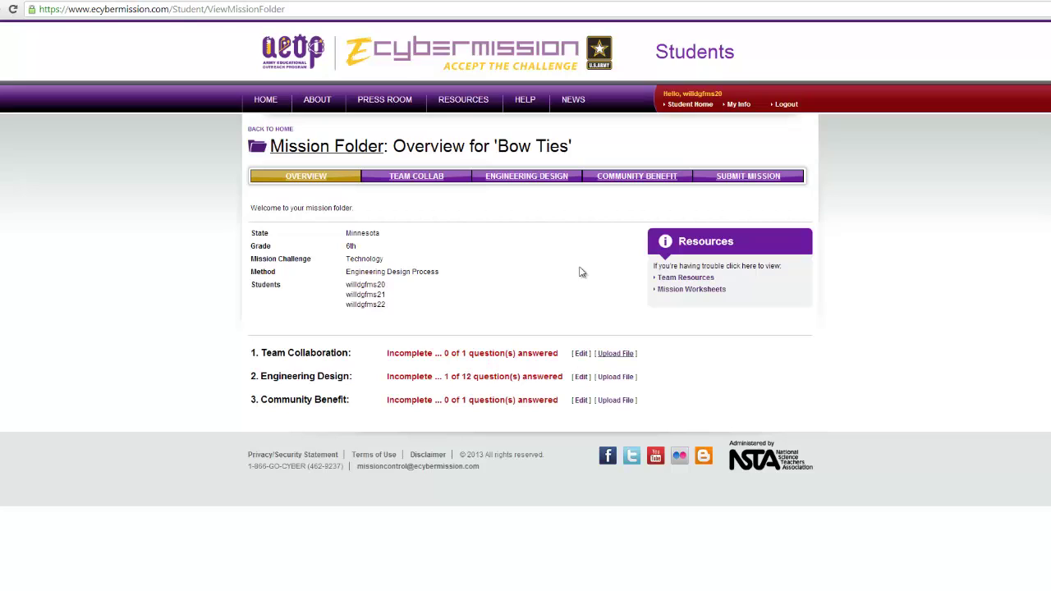
View the Bow Ties Team Collaboration section, then switch to Engineering Design
click(417, 178)
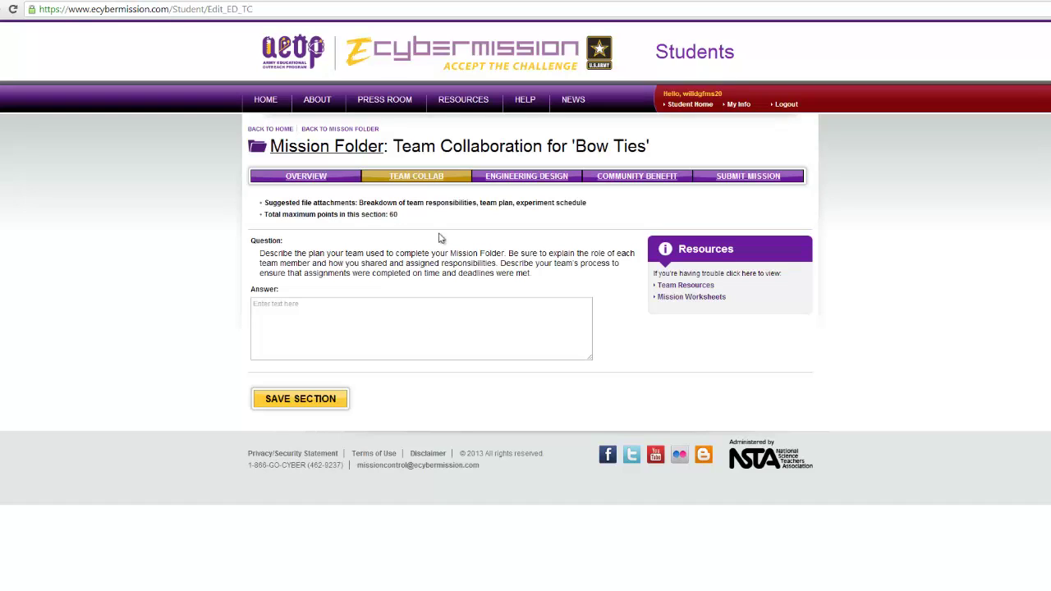
click(519, 180)
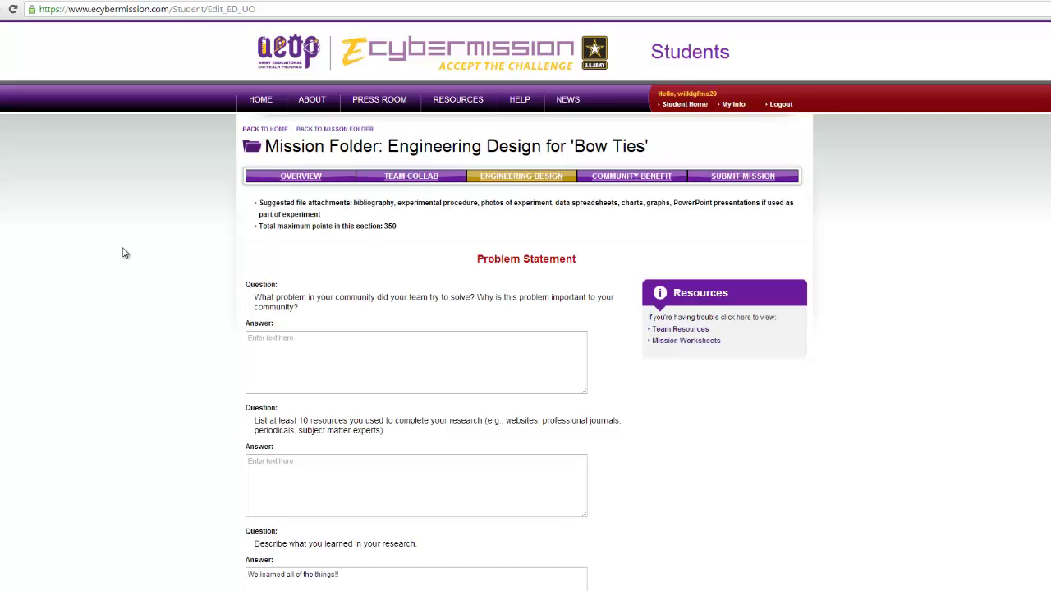
Scroll through the Engineering Design questions and select the research resources answer box
scroll(119, 279, down, 8)
scroll(119, 281, down, 10)
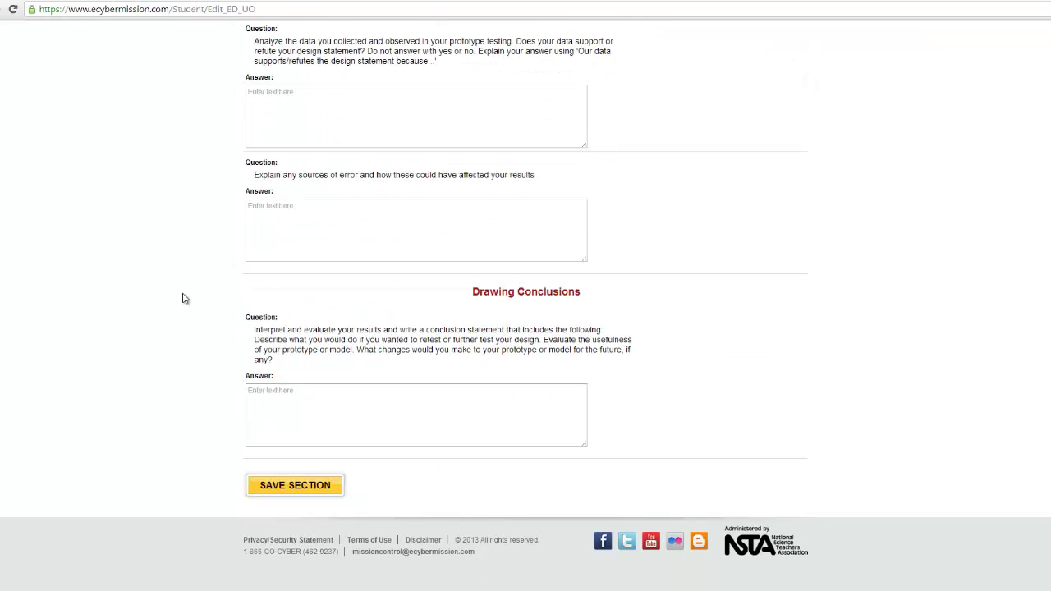
scroll(206, 317, up, 18)
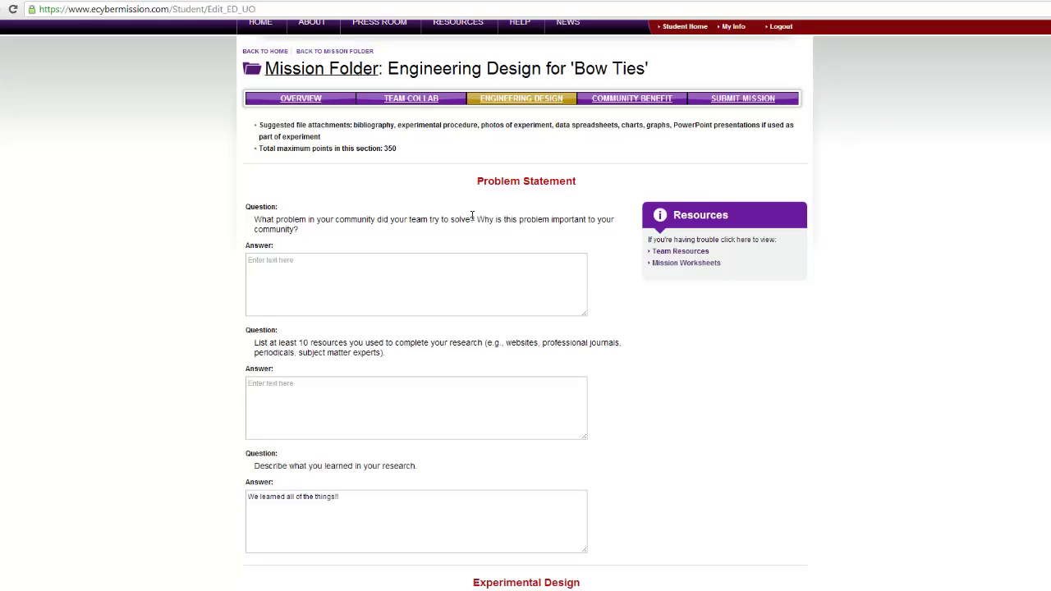
scroll(485, 233, down, 2)
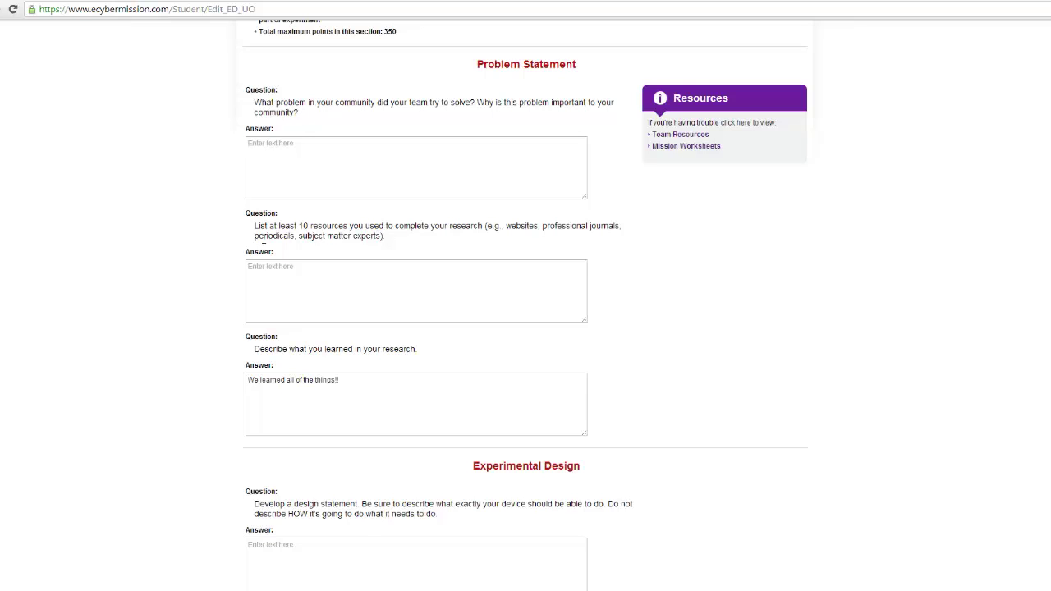
click(336, 279)
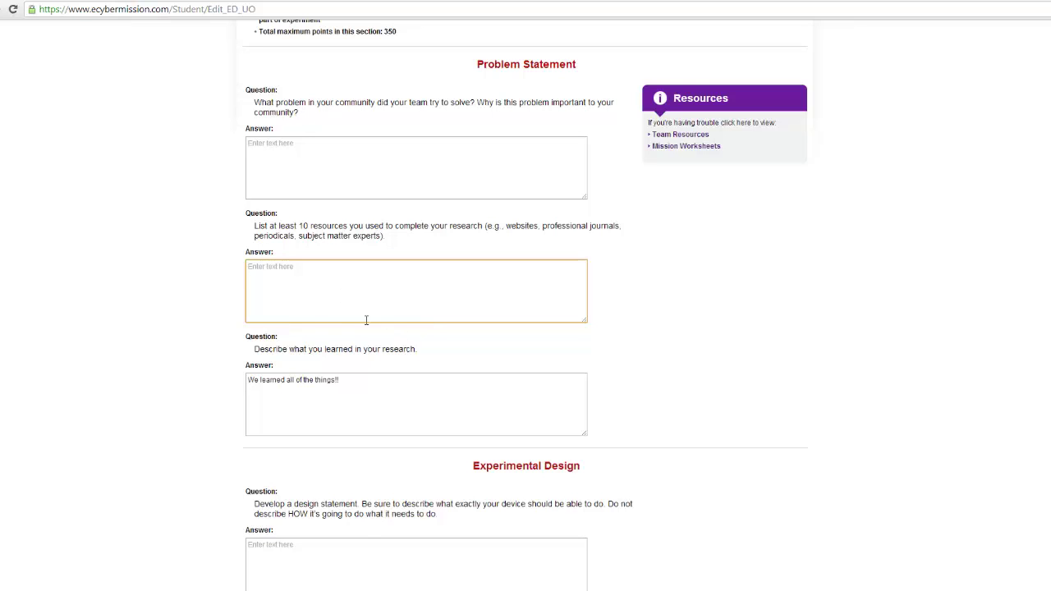
Review the remaining Engineering Design questions, then open Community Benefit and select its answer box
scroll(240, 289, down, 1)
scroll(239, 290, down, 10)
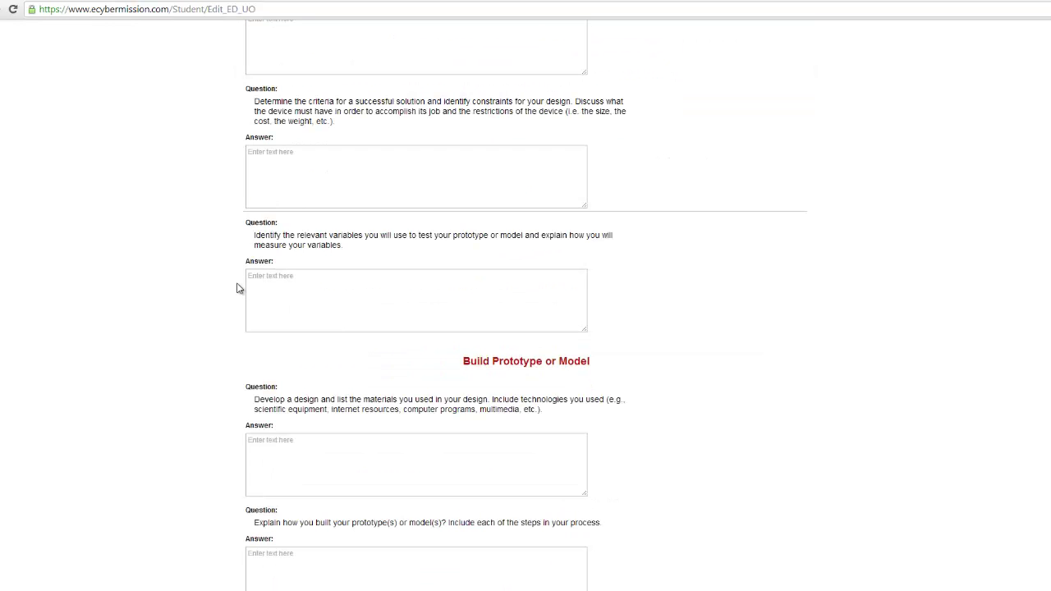
scroll(240, 290, down, 5)
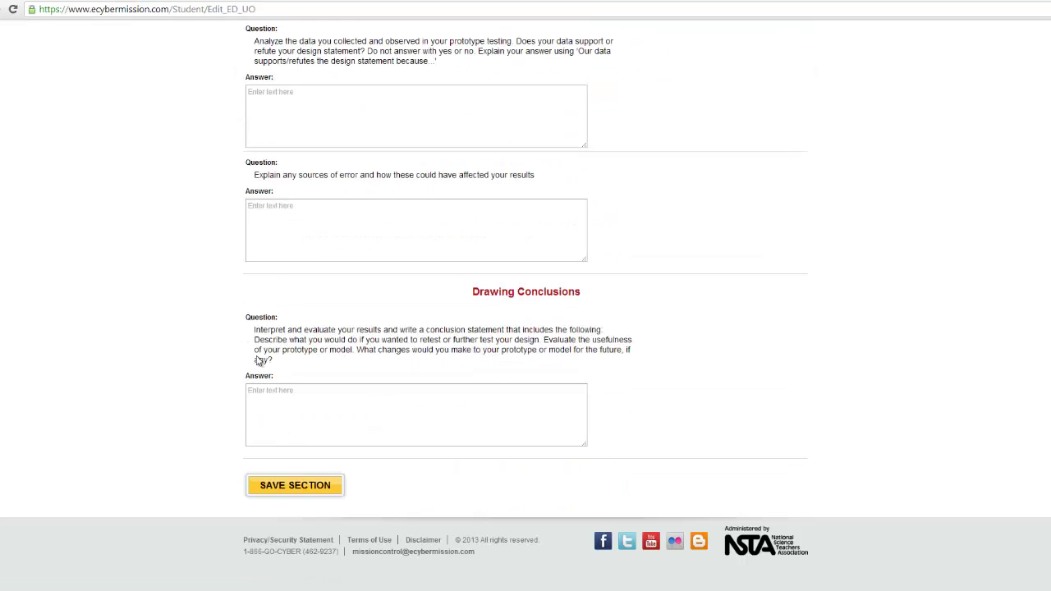
scroll(529, 305, up, 15)
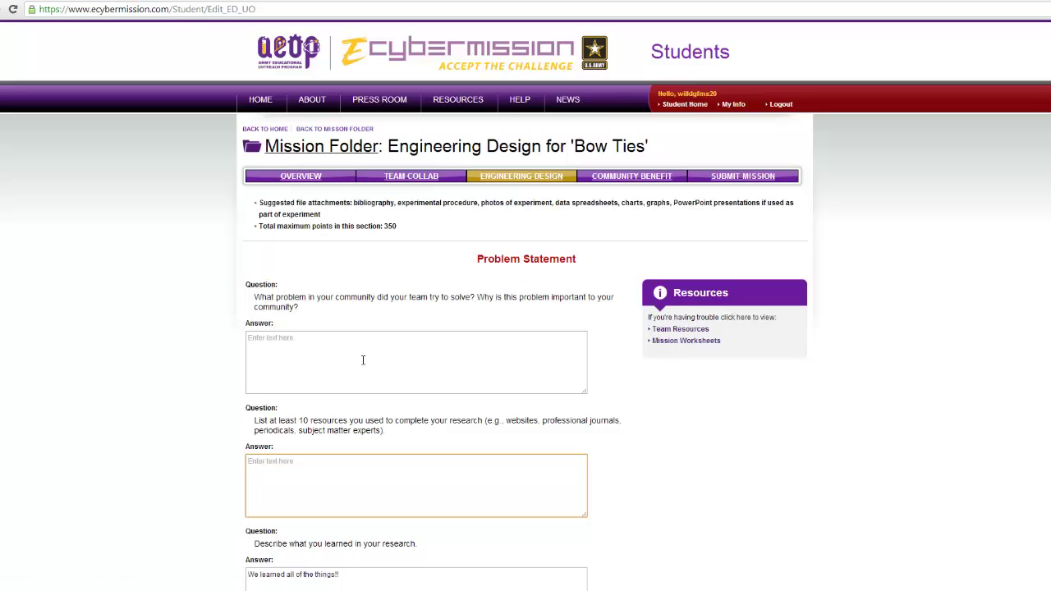
click(634, 177)
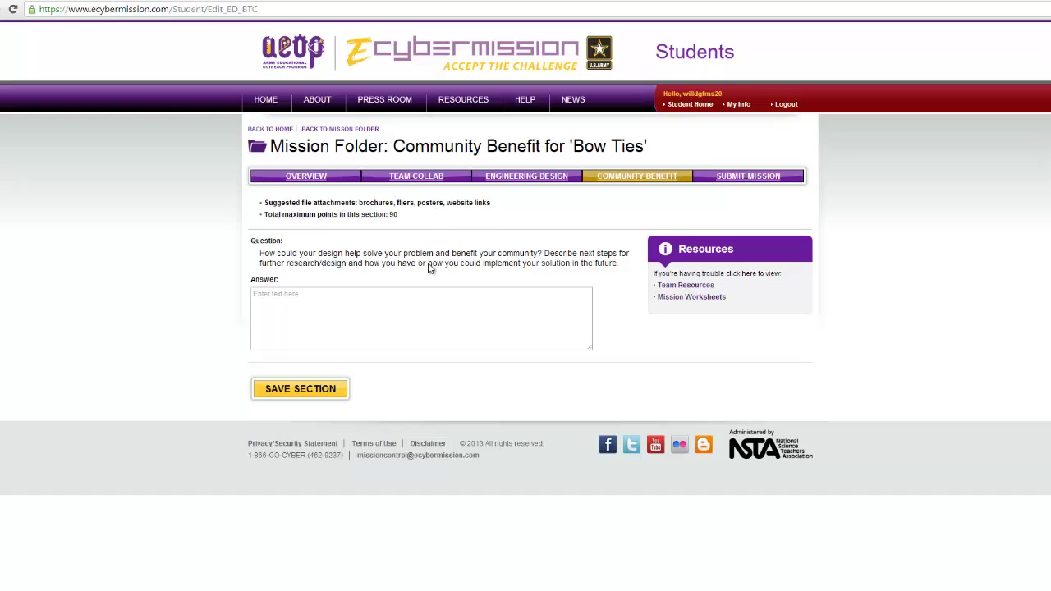
click(418, 313)
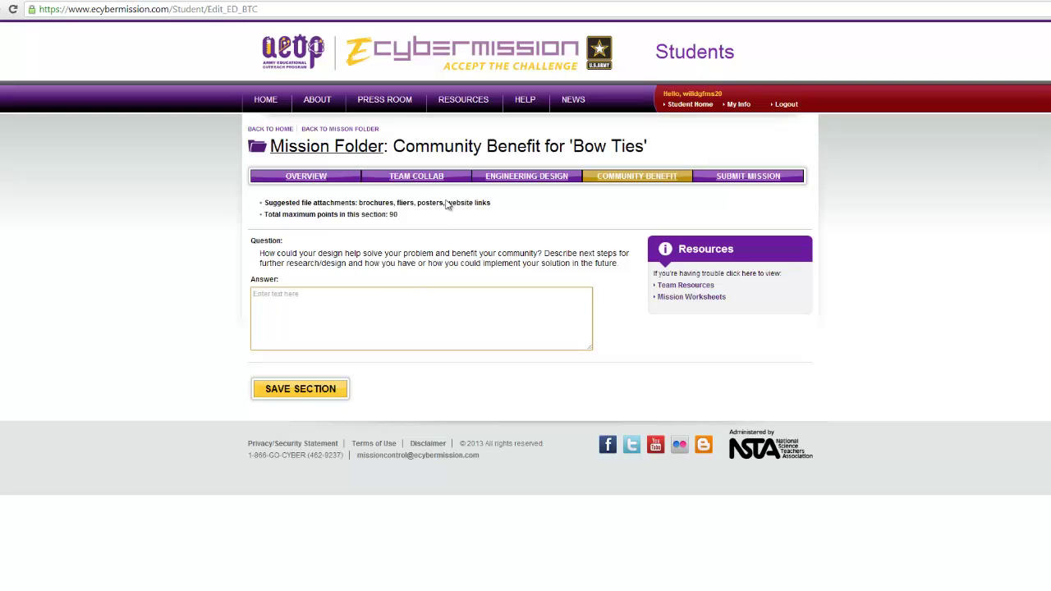
Return to the Bow Ties mission folder overview
click(312, 175)
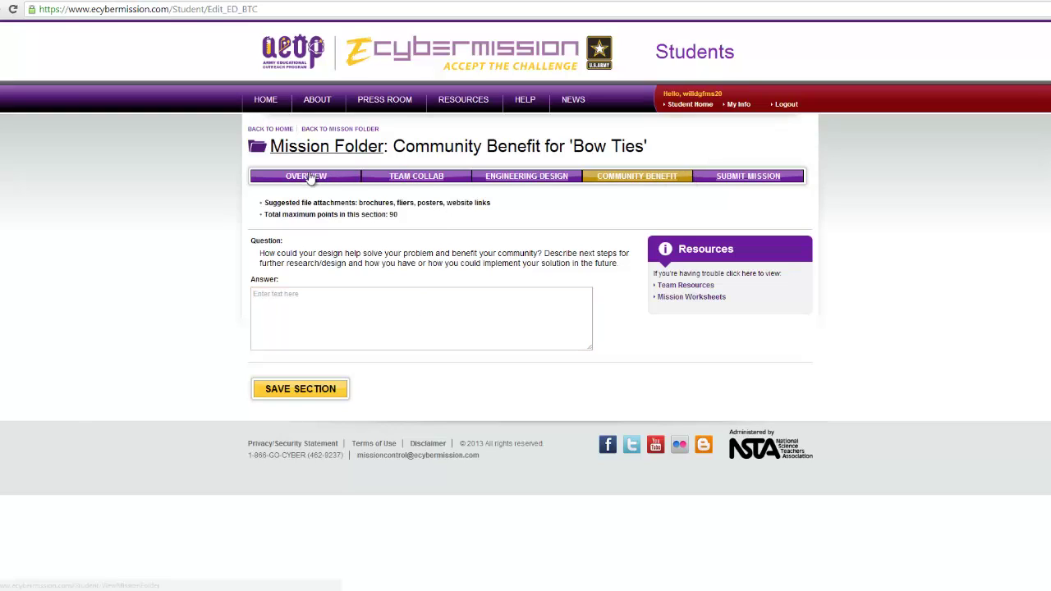